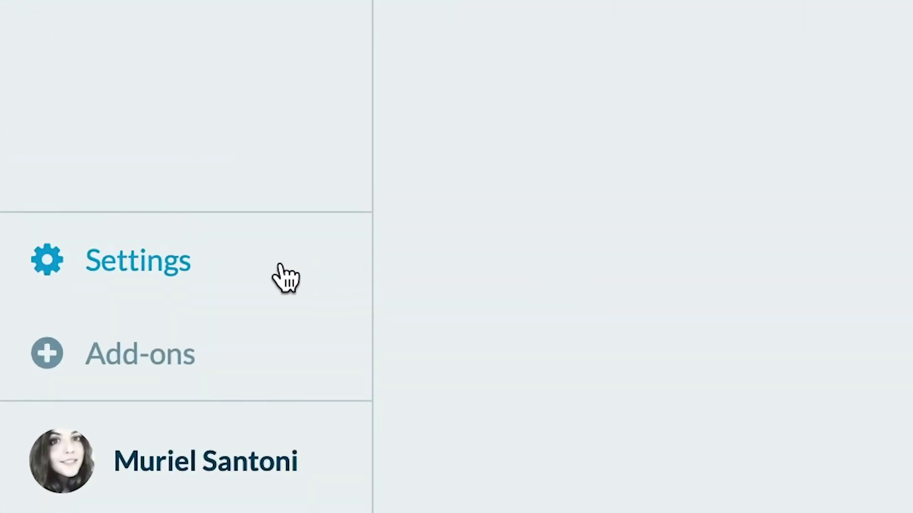
Open the Shipping settings from the store settings overview.
left_click(285, 278)
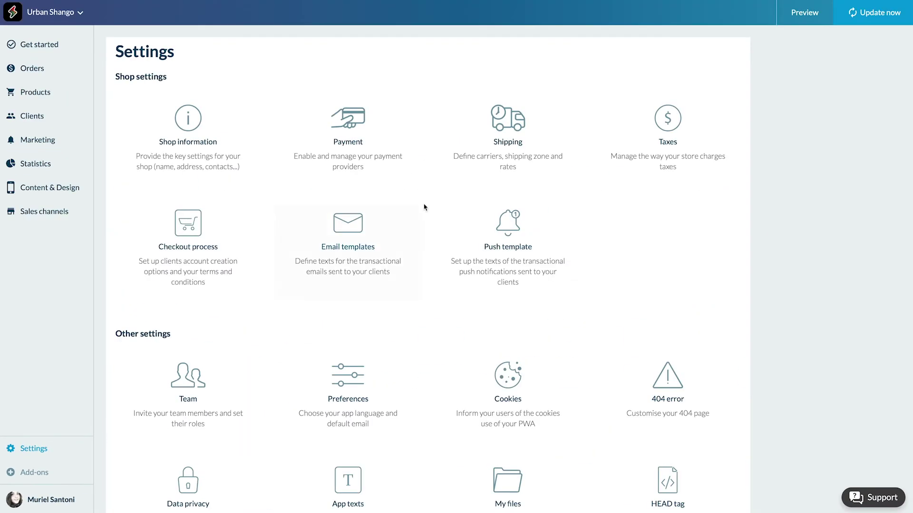
left_click(547, 175)
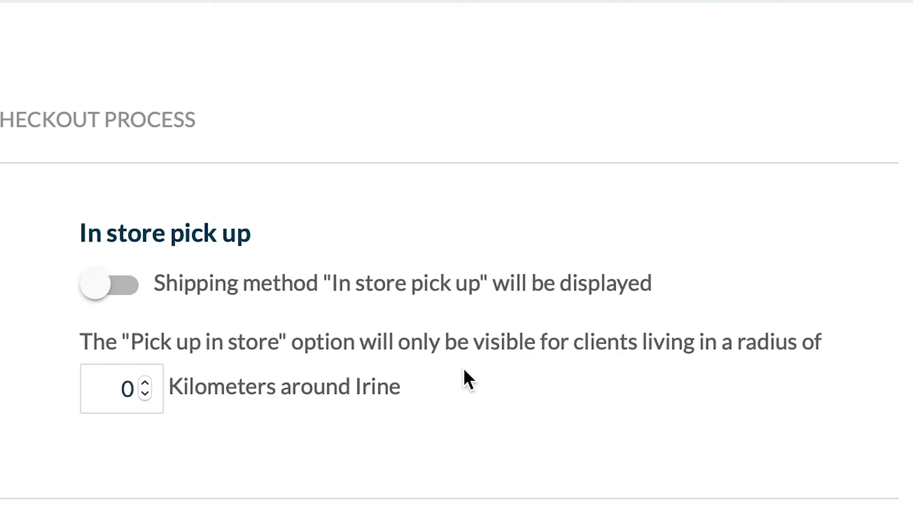
Turn on in-store pickup and set its radius to 20 kilometres.
left_click(121, 287)
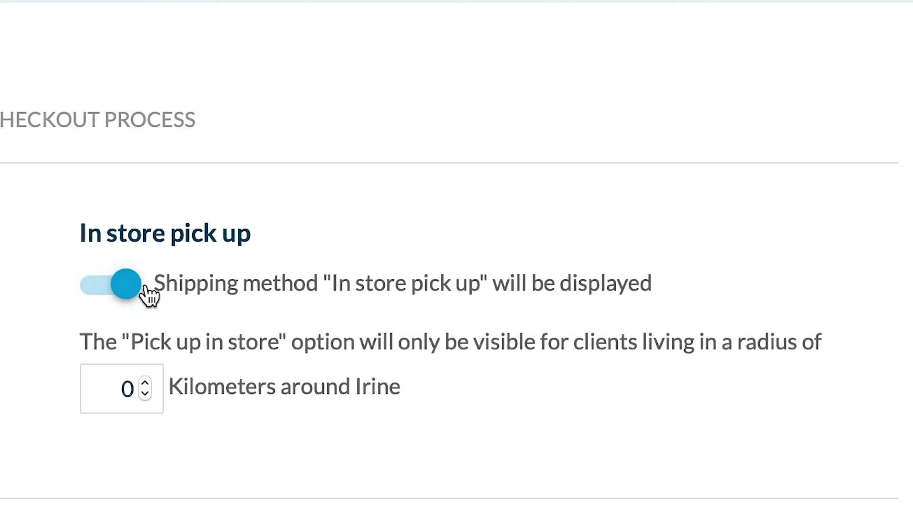
left_click(127, 389)
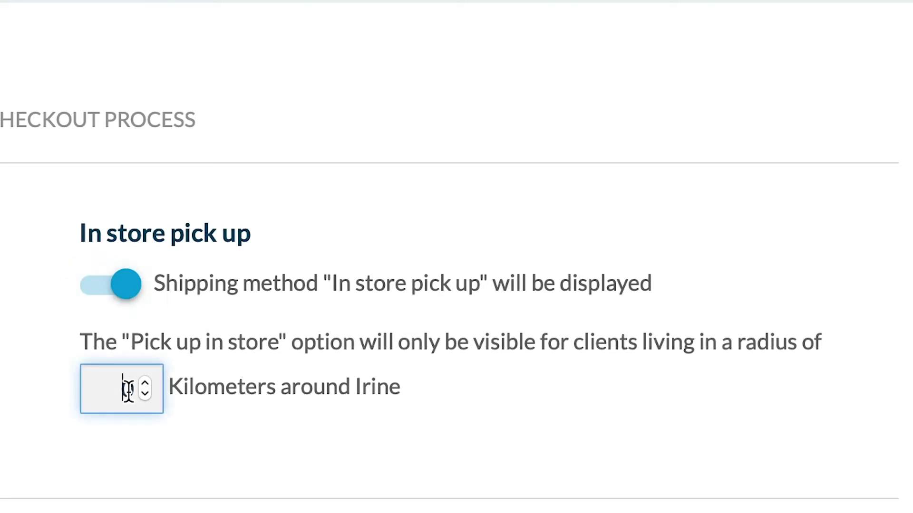
key("Delete")
type("20")
left_click(389, 441)
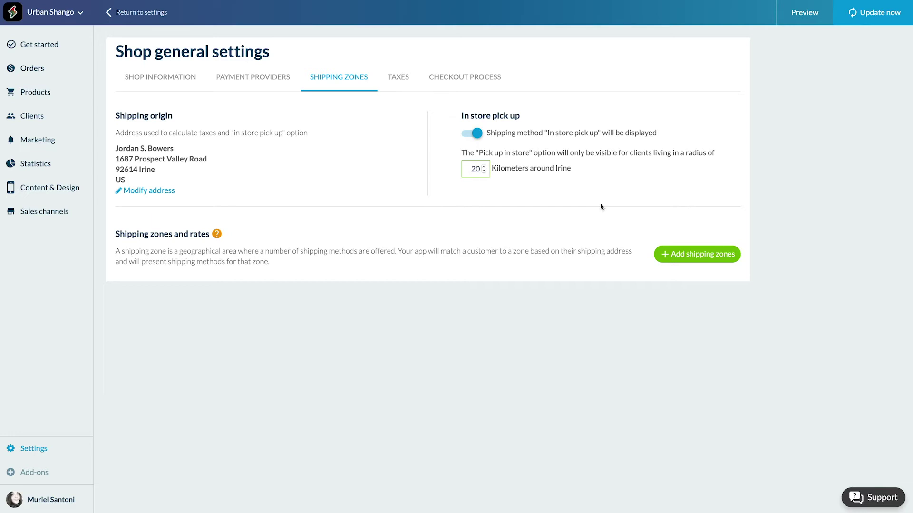
Add a new shipping zone named 'Europe'.
left_click(701, 255)
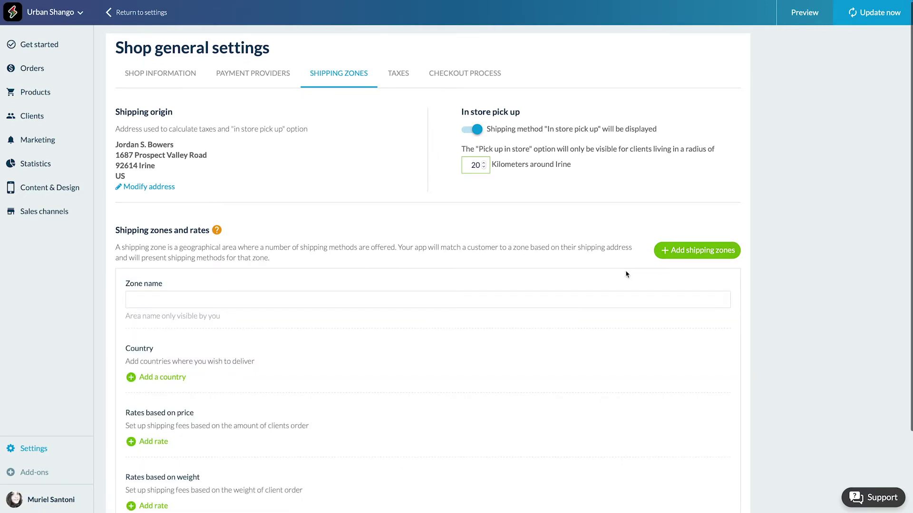
scroll(626, 274, "down", 2)
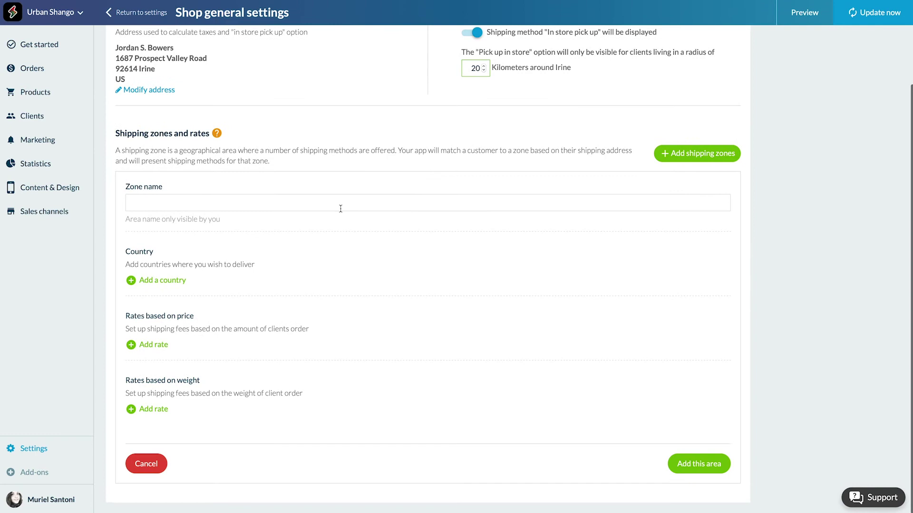
left_click(327, 205)
type("Europe")
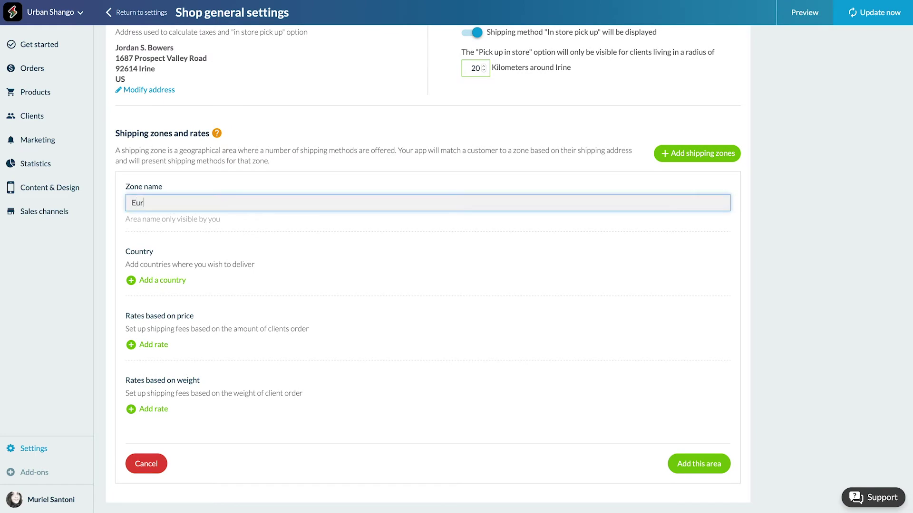
left_click(341, 233)
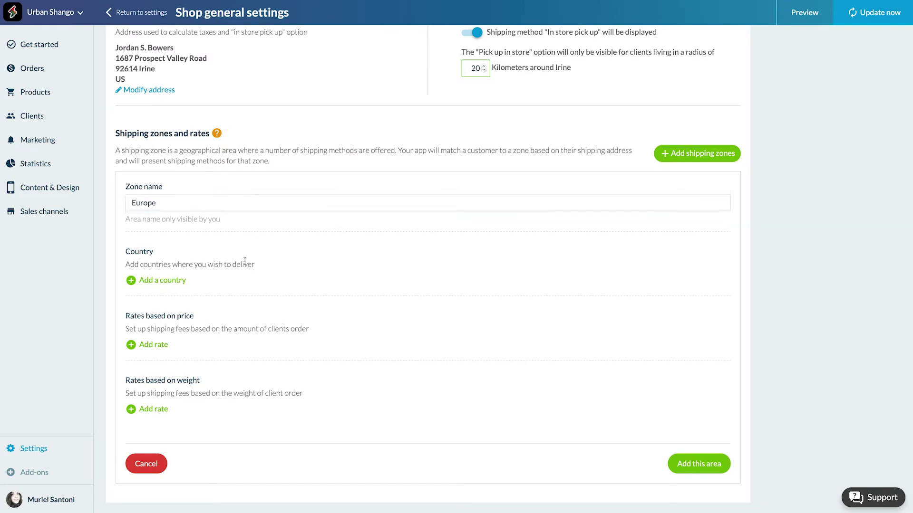
Add every European country to the Europe zone.
left_click(162, 281)
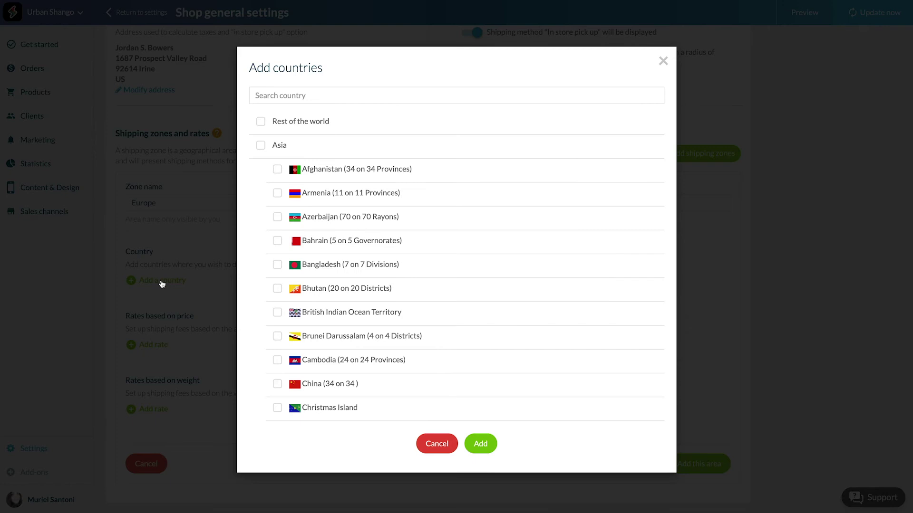
scroll(326, 271, "down", 5)
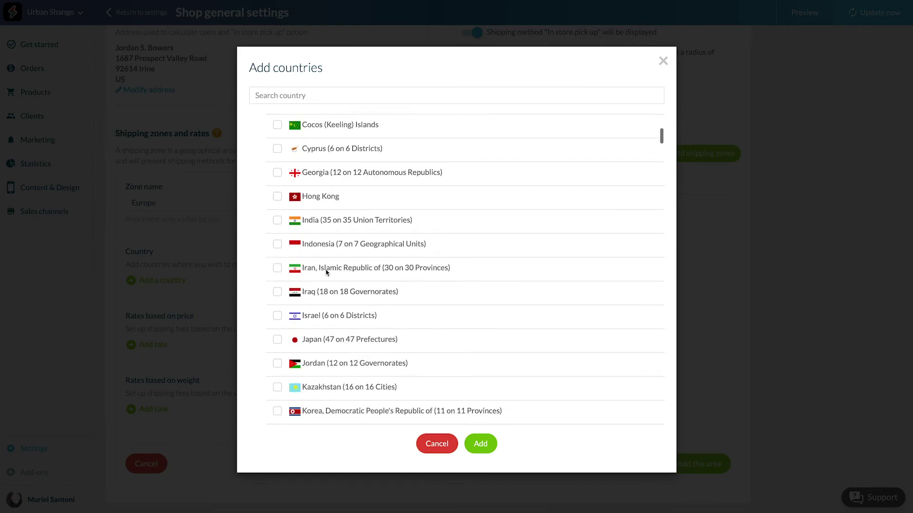
scroll(326, 271, "down", 20)
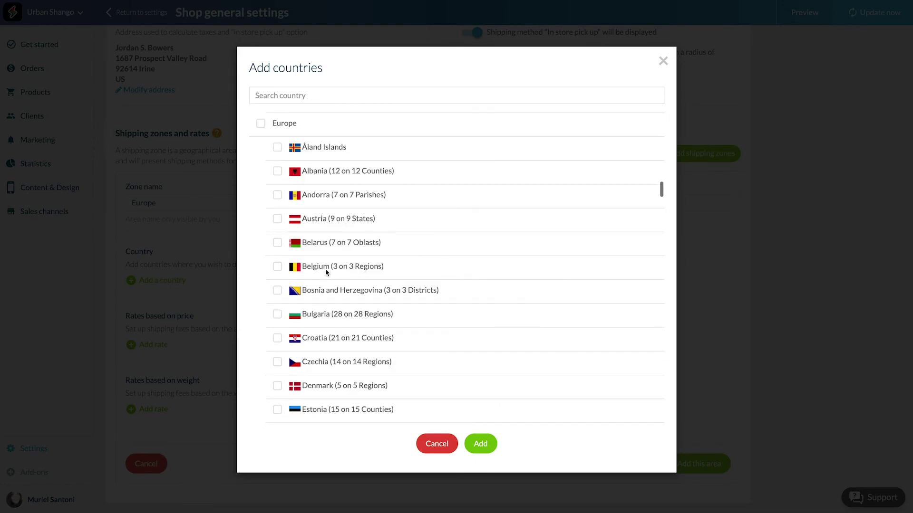
left_click(259, 124)
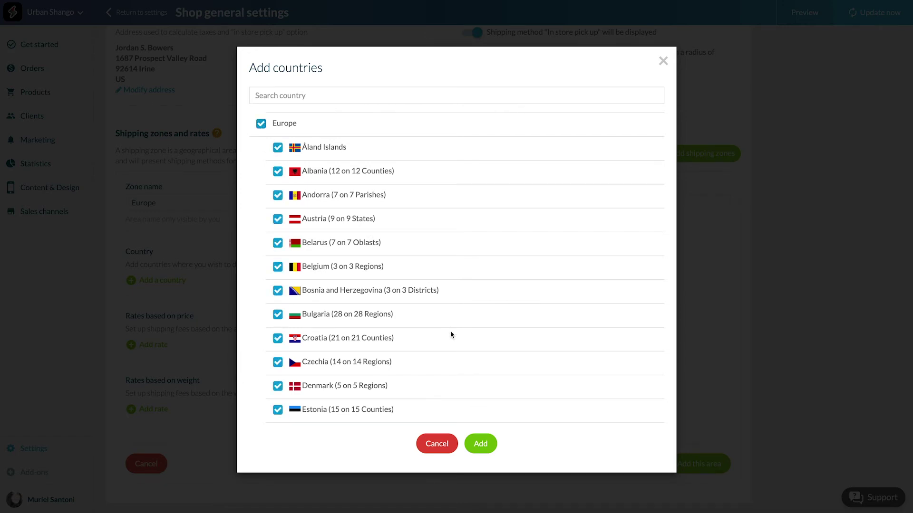
left_click(478, 444)
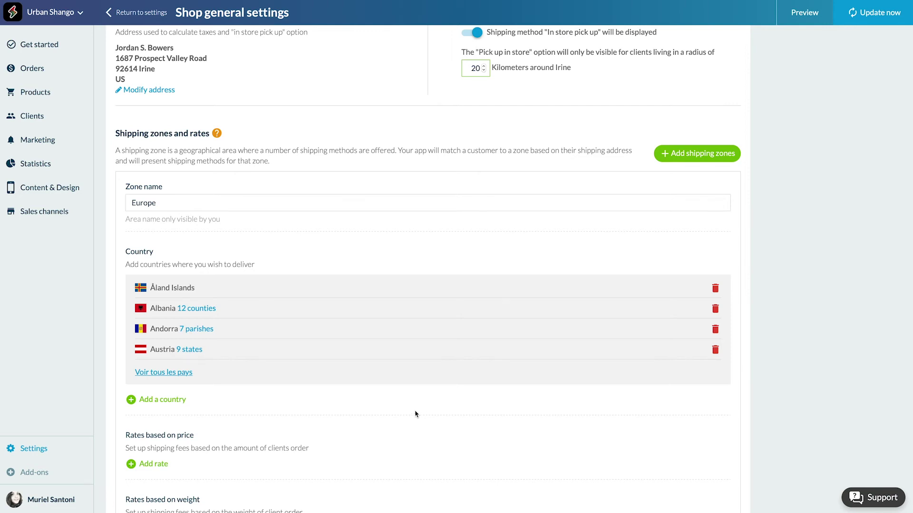
Add a Fedex rate to Europe: 2–5 days delivery at $5.
scroll(415, 414, "down", 3)
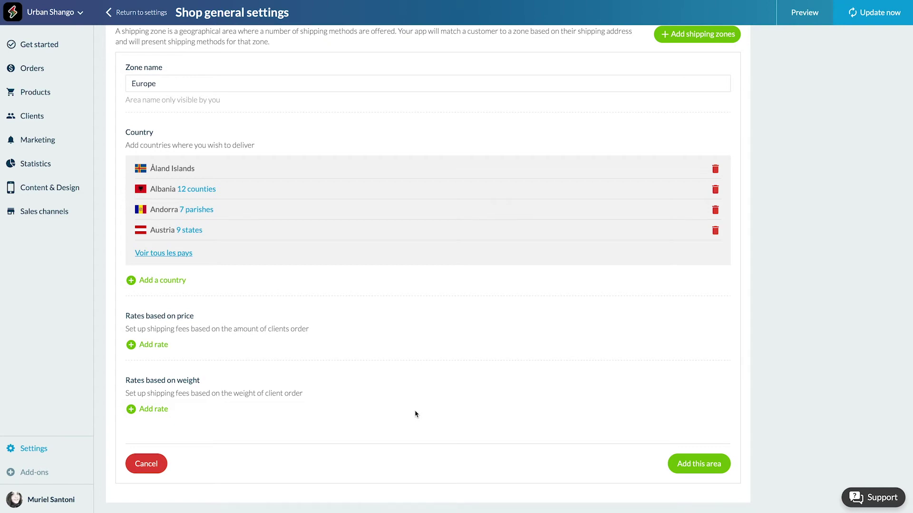
left_click(165, 347)
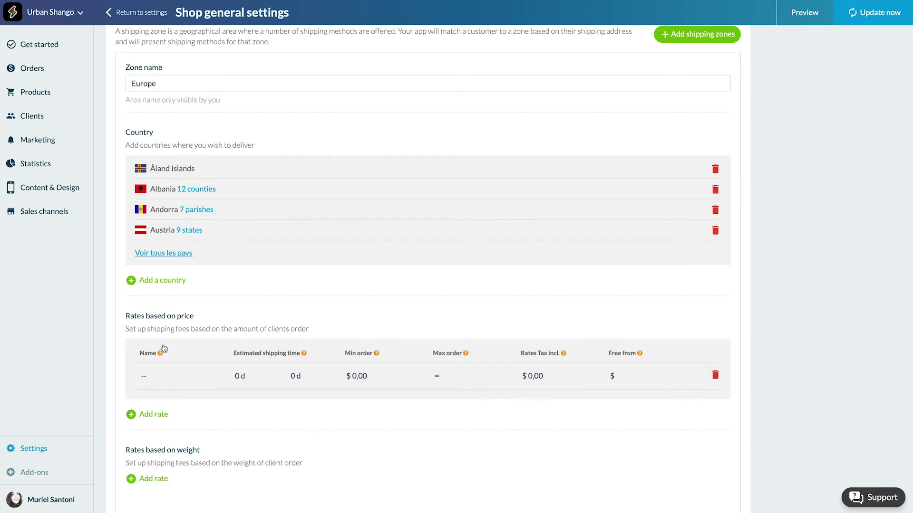
left_click(150, 373)
type("Fedex")
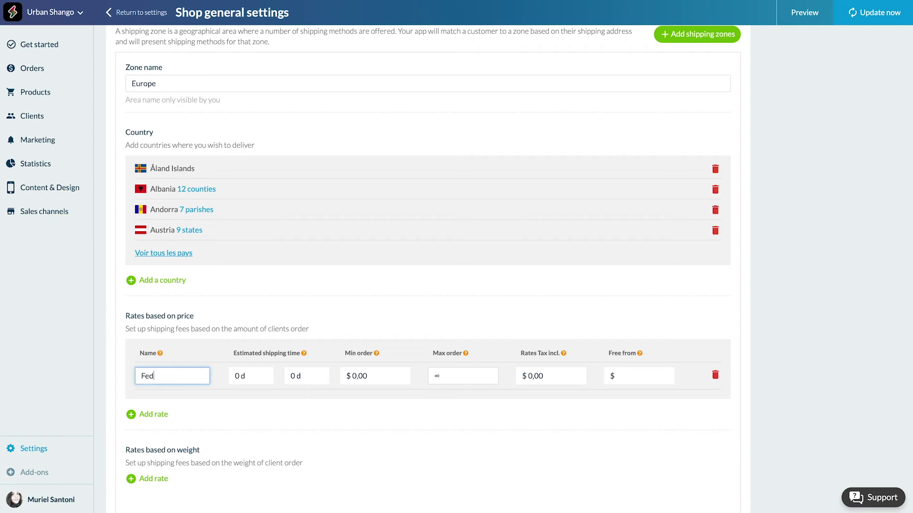
left_click(236, 377)
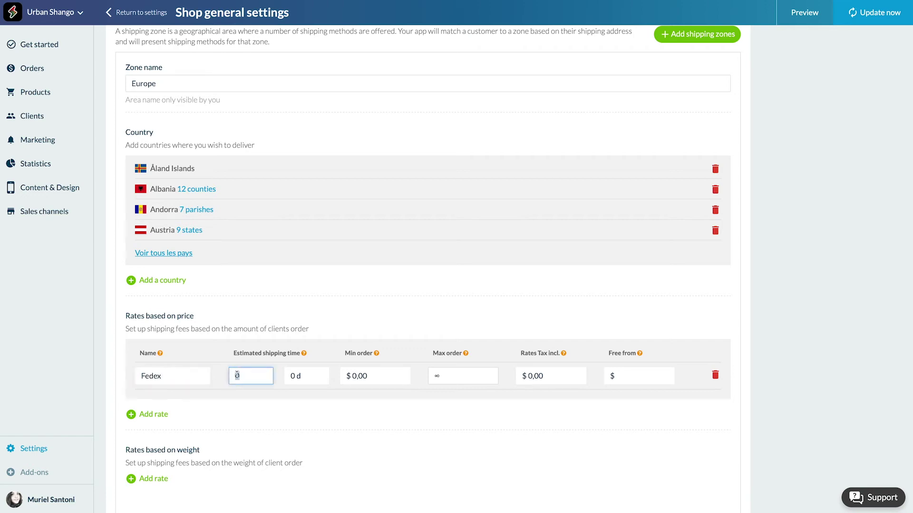
type("2")
left_click(292, 376)
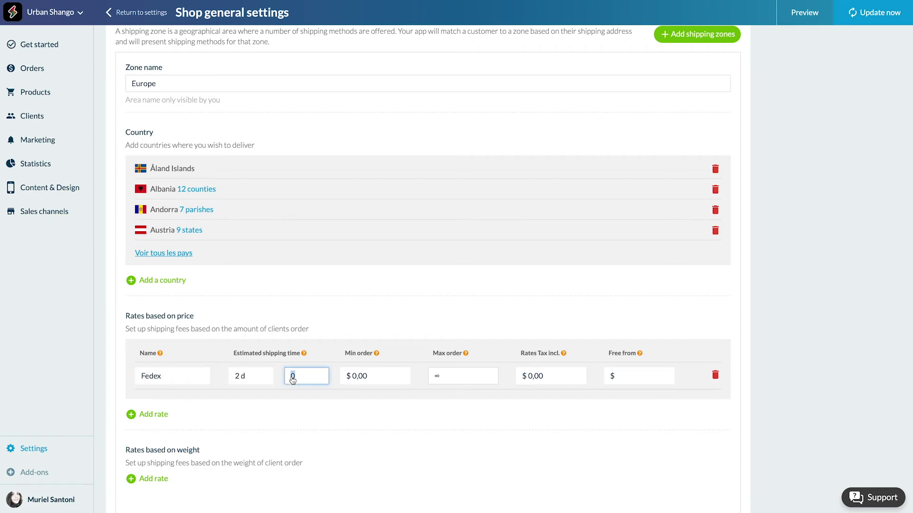
type("5")
left_click(534, 375)
type("5")
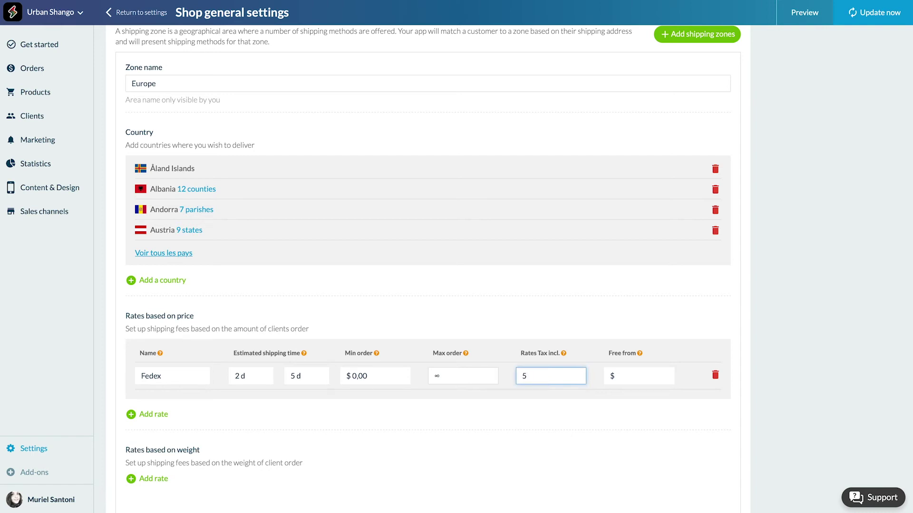
left_click(389, 412)
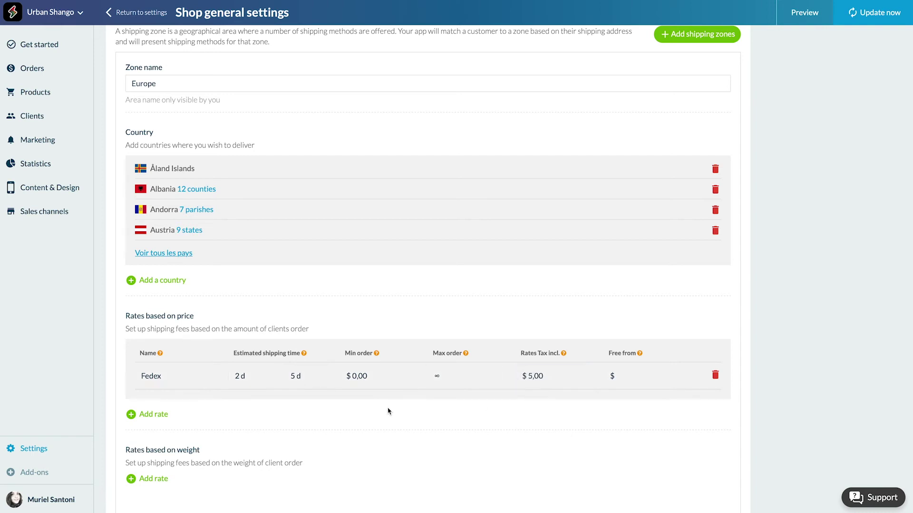
Add a UPS rate of $8 with 1–2 day delivery, then save the Europe zone.
left_click(158, 414)
type("UPS")
left_click(238, 402)
type("1")
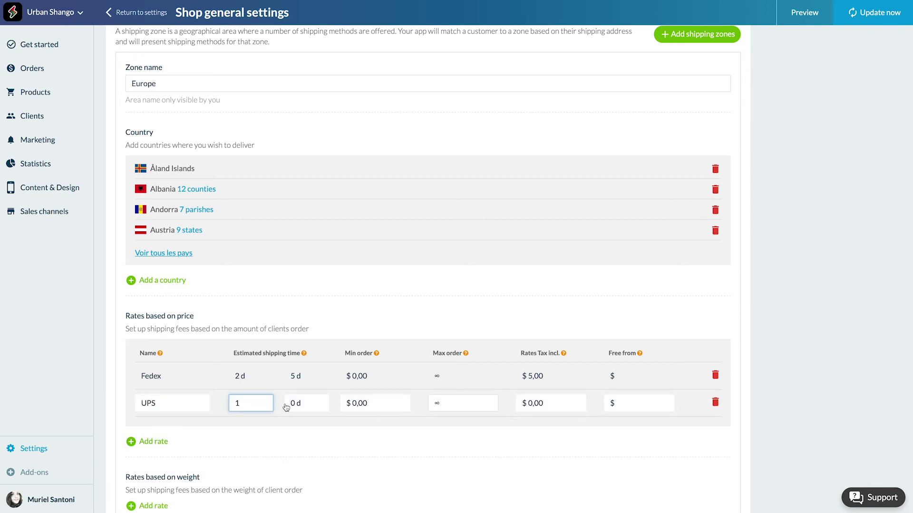
left_click(292, 403)
type("2")
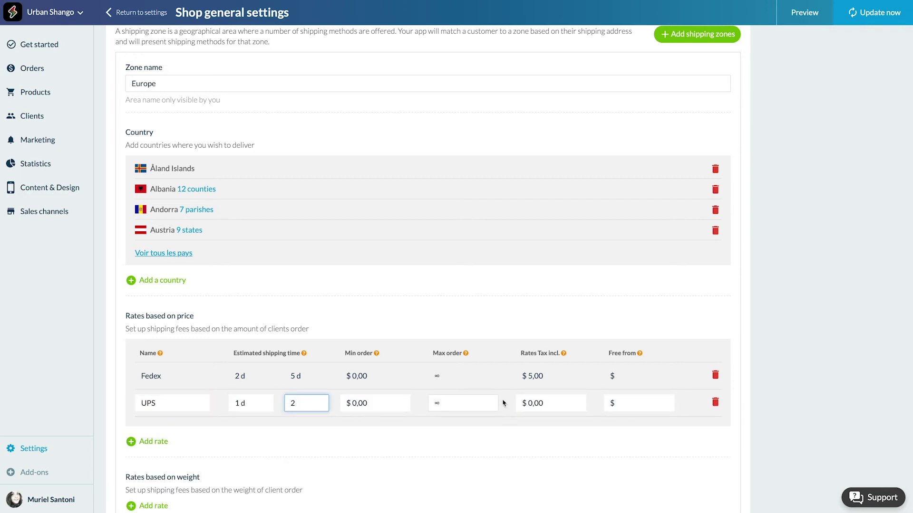
left_click(538, 404)
type("8")
left_click(571, 429)
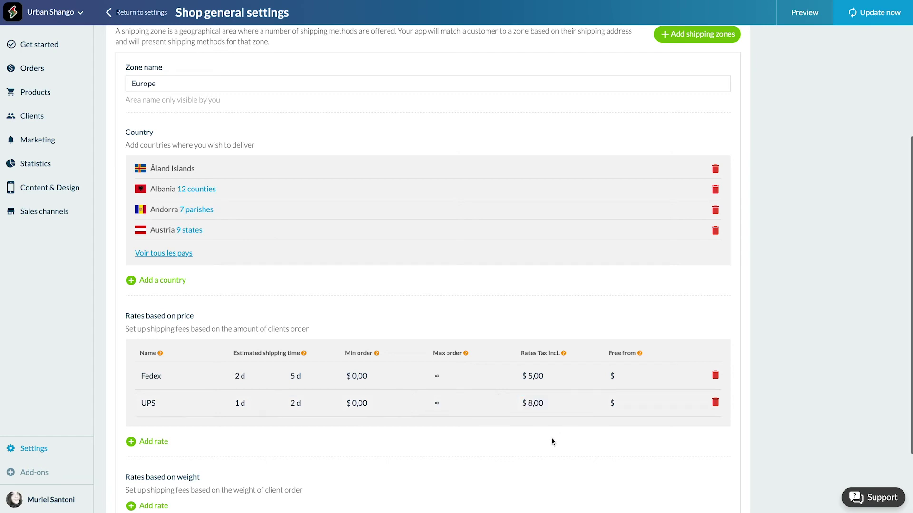
scroll(552, 441, "down", 2)
left_click(696, 493)
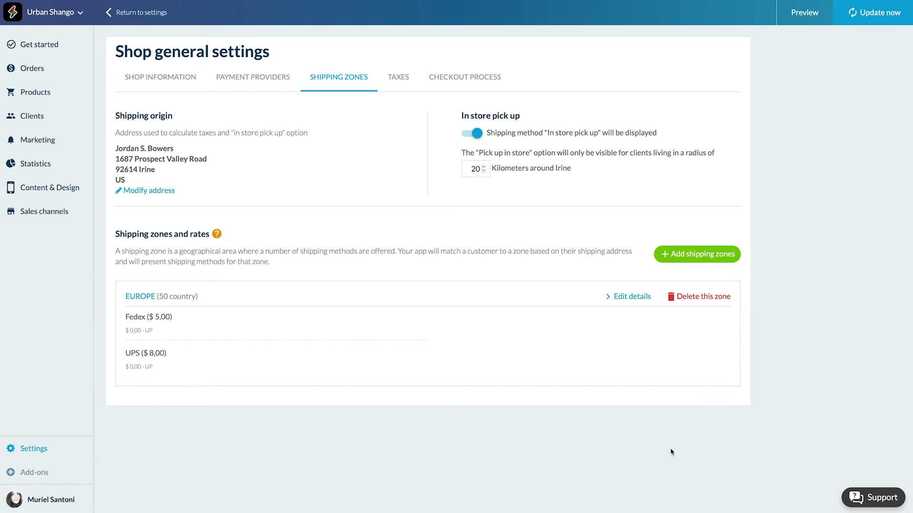
Create a shipping zone named 'USA' covering North American countries.
left_click(687, 257)
type("USA")
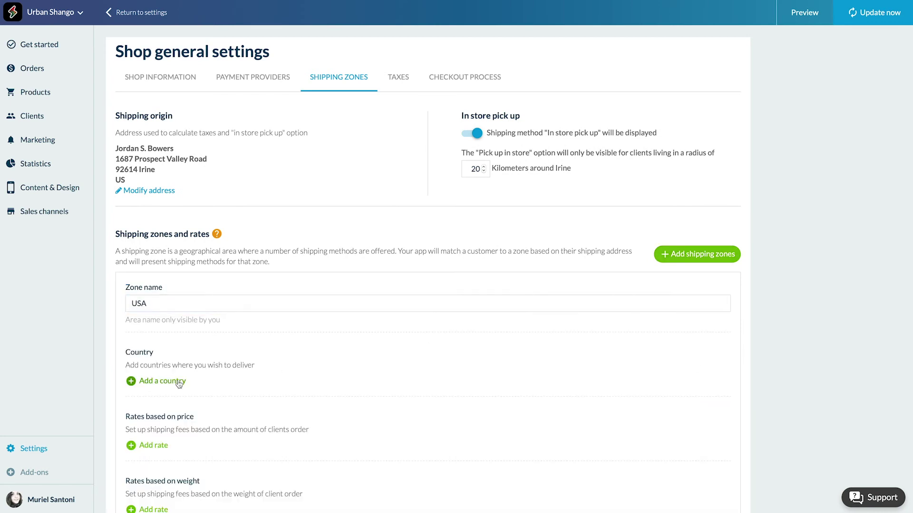
left_click(179, 382)
scroll(349, 296, "down", 15)
scroll(347, 295, "down", 15)
scroll(346, 295, "up", 5)
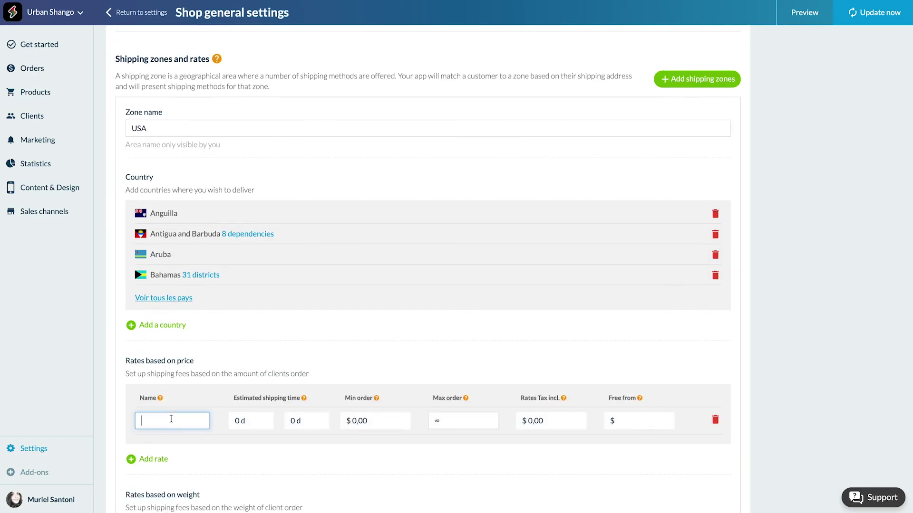
Add a Fedex rate to USA: 3–5 days delivery at $5.
type("Fedex")
left_click(238, 421)
type("3")
left_click(293, 421)
type("5")
left_click(540, 421)
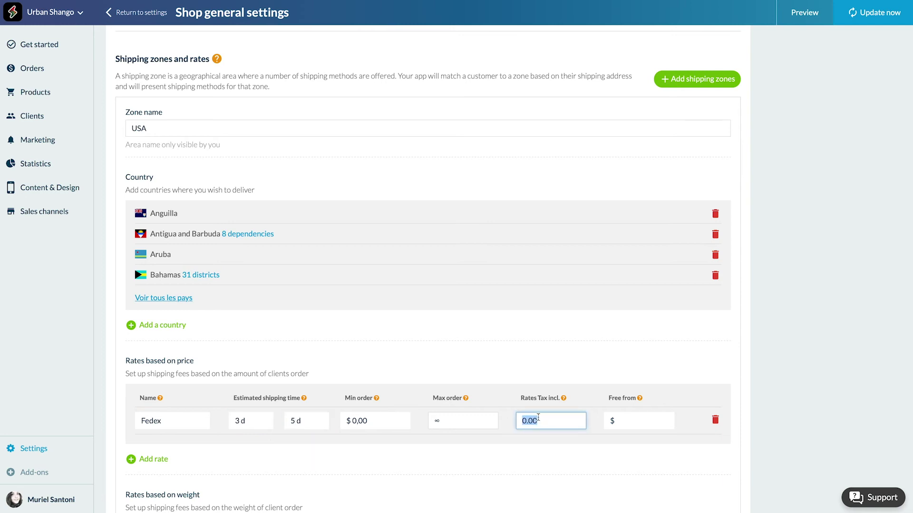
type("5,")
Add a UPS rate of $7 with 1-day delivery, then save the USA zone.
left_click(151, 460)
type("UPS")
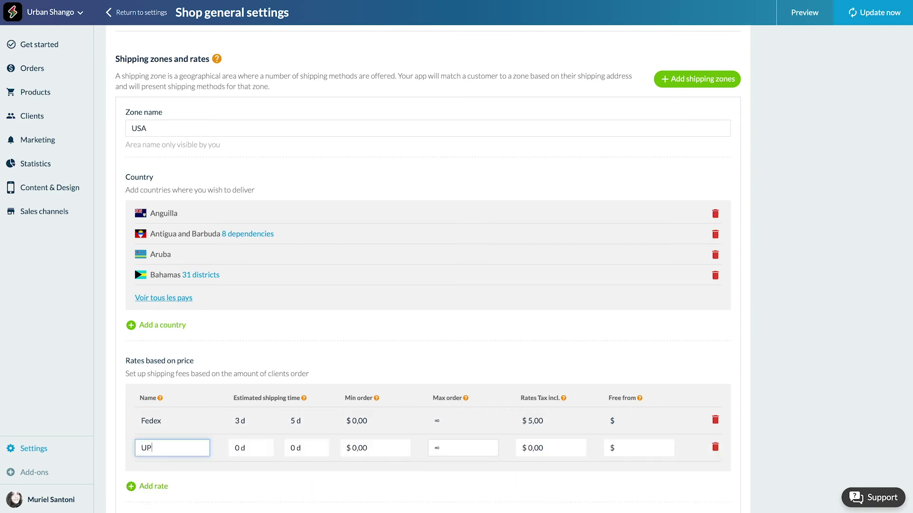
left_click(240, 451)
type("1")
left_click(295, 448)
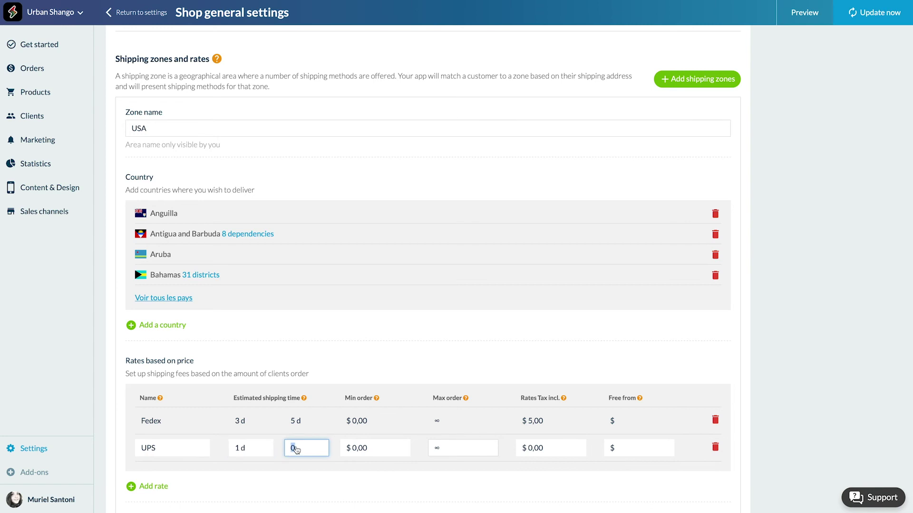
type("1")
left_click(533, 451)
type("7")
left_click(563, 473)
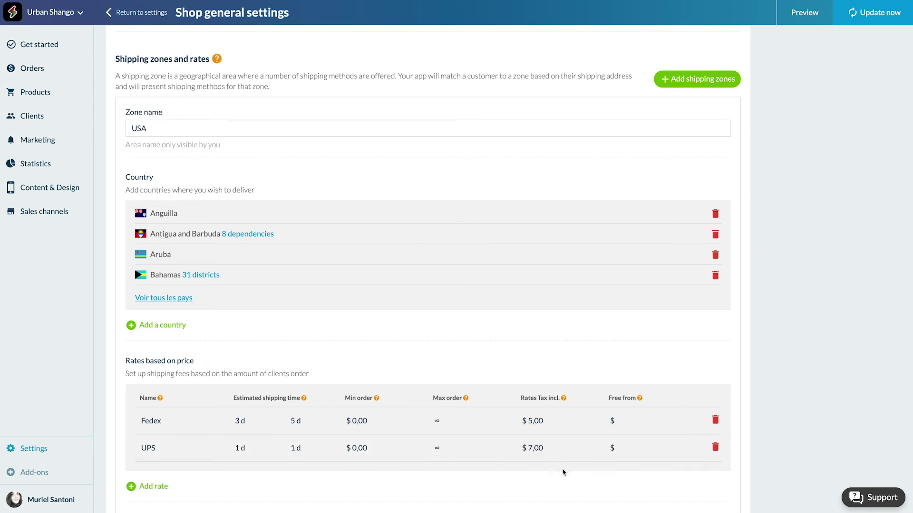
scroll(475, 480, "down", 3)
left_click(712, 477)
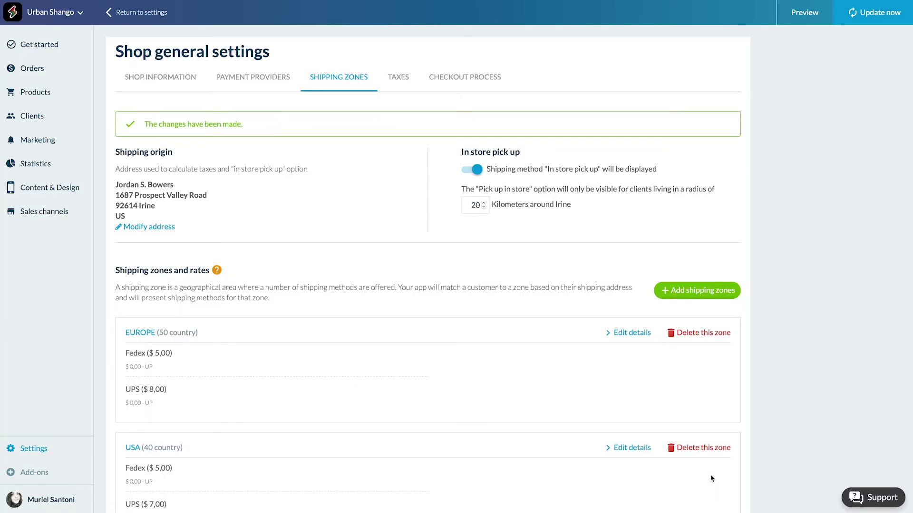
Create a zone named 'Rest of the World' containing the Rest of the world region.
left_click(679, 254)
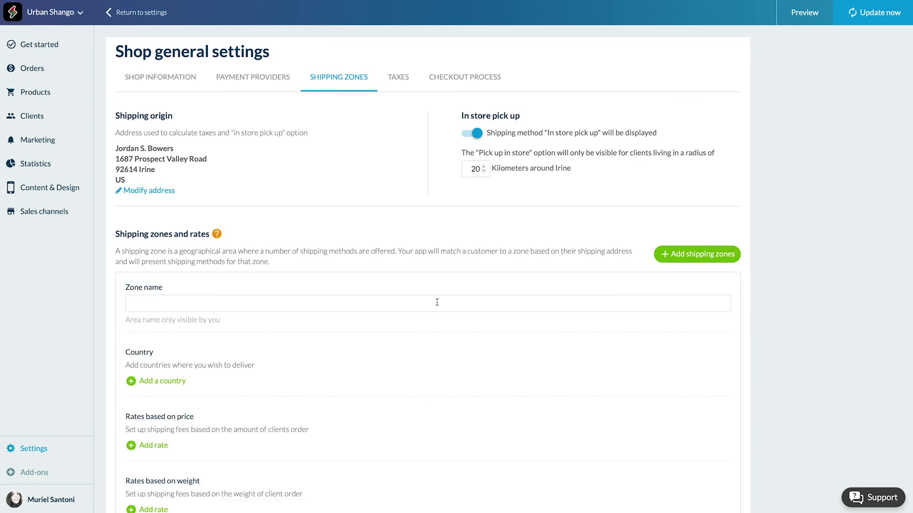
left_click(437, 302)
type("Rest of the Wor")
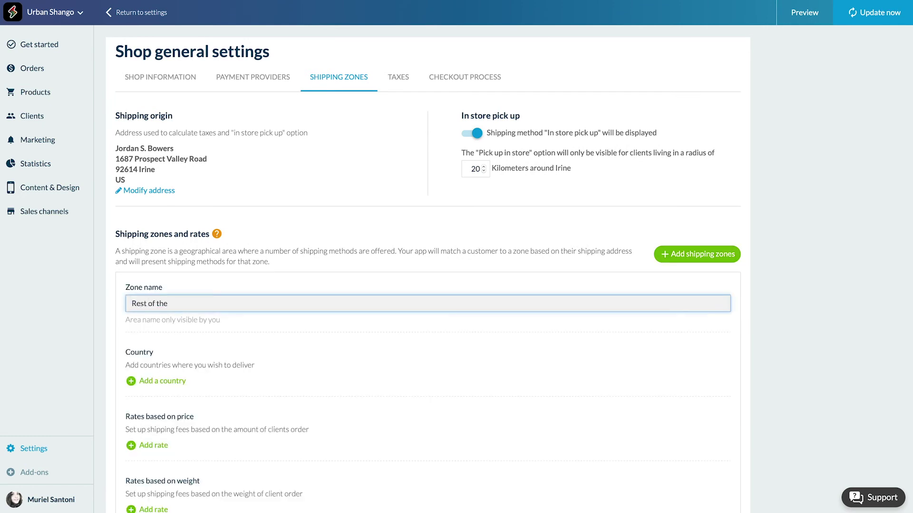
type("ld")
left_click(172, 383)
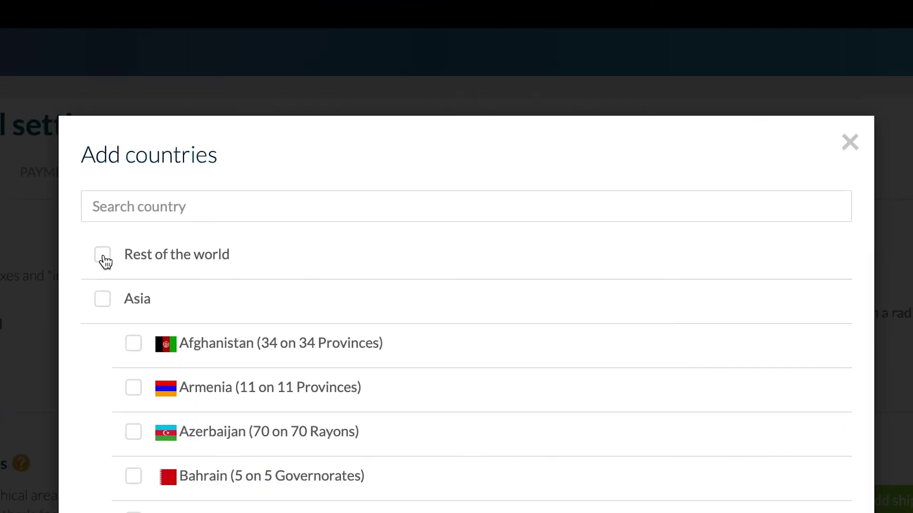
left_click(261, 122)
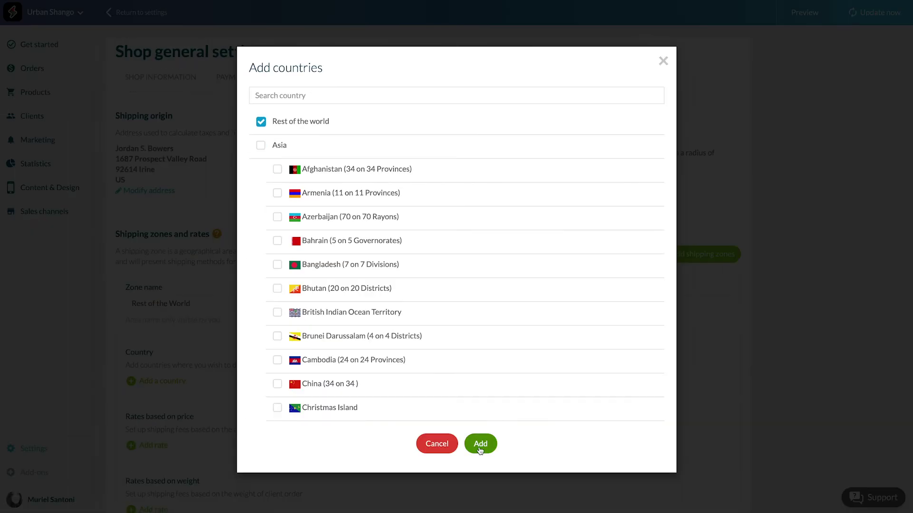
left_click(481, 444)
Add a UPS rate of $10 with 6–8 day delivery and save the zone.
scroll(305, 471, "down", 3)
left_click(154, 370)
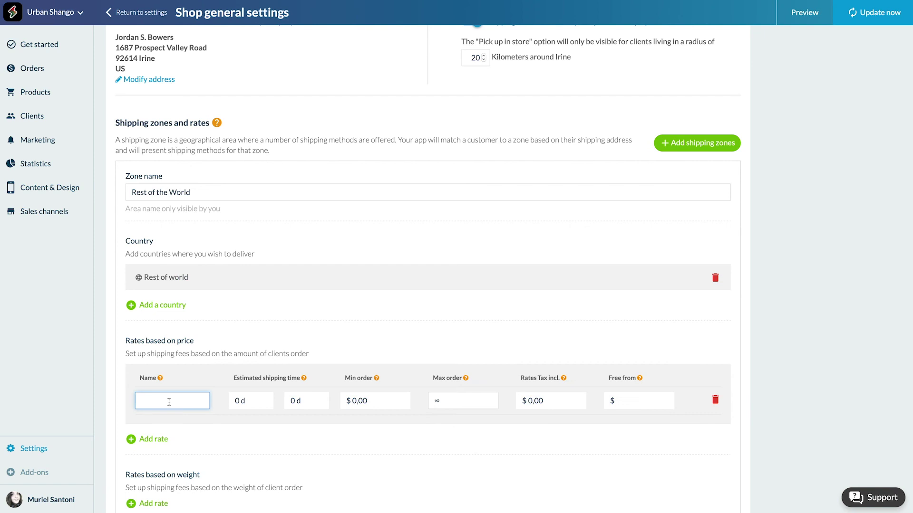
type("UPS")
key("Tab")
type("6")
key("Tab")
type("8")
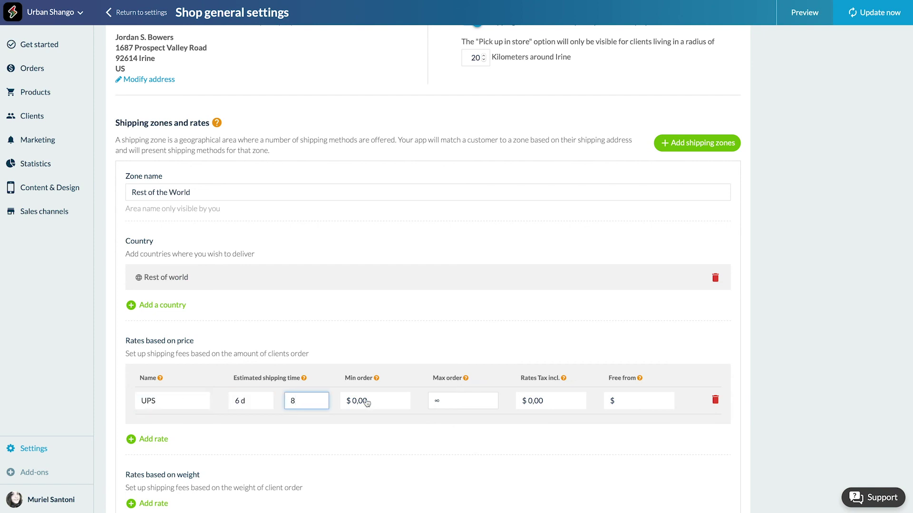
left_click(541, 400)
type("10")
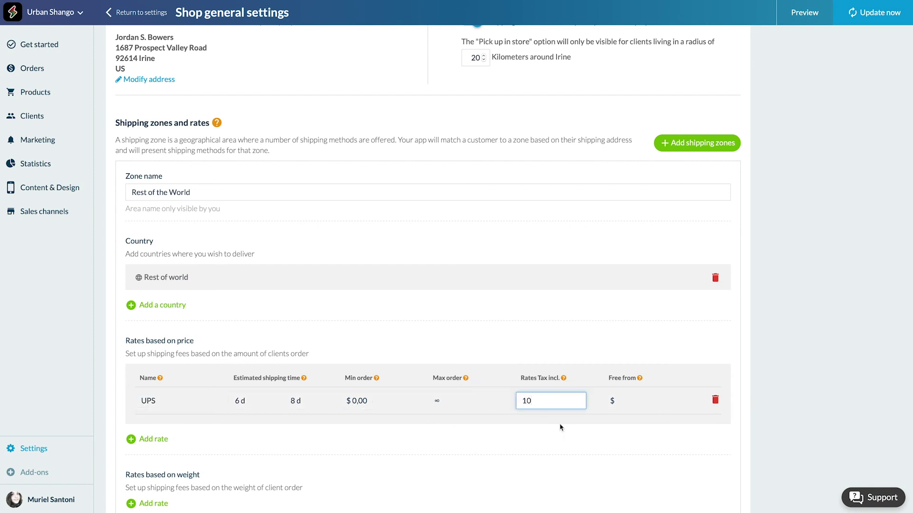
scroll(577, 436, "down", 3)
left_click(699, 442)
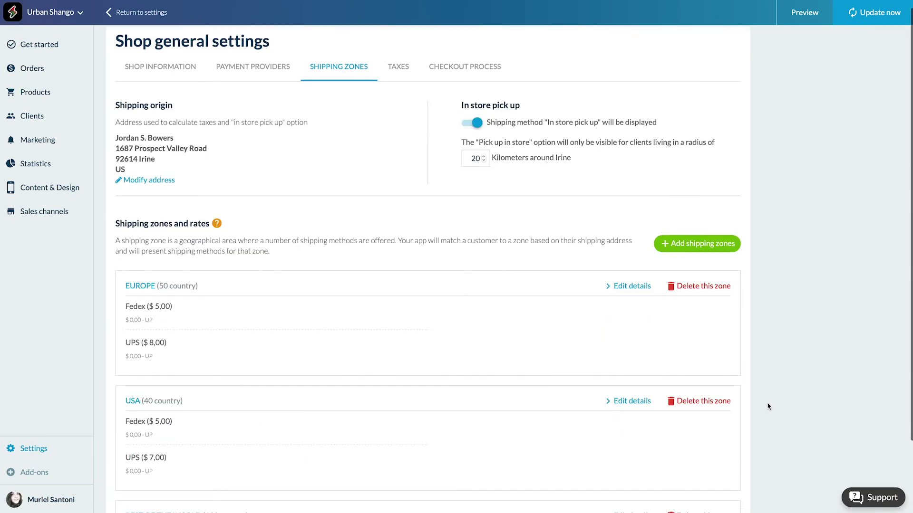
scroll(769, 407, "down", 3)
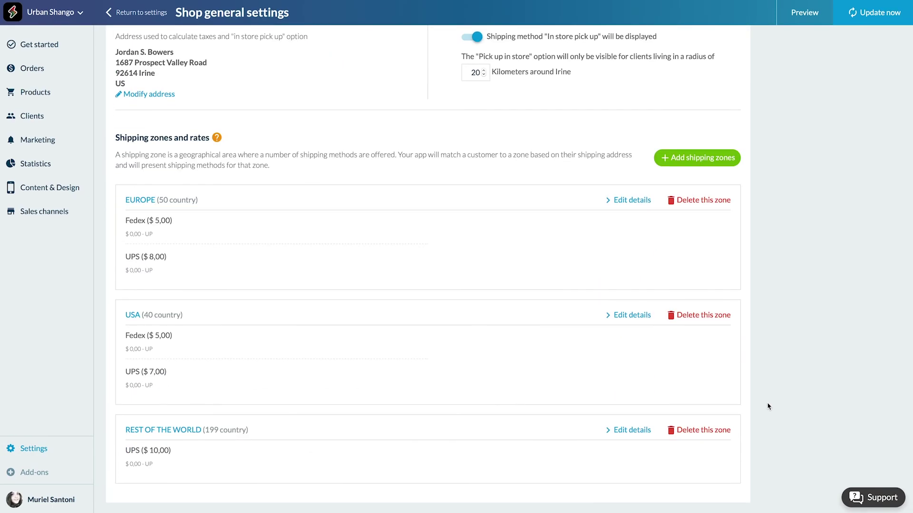